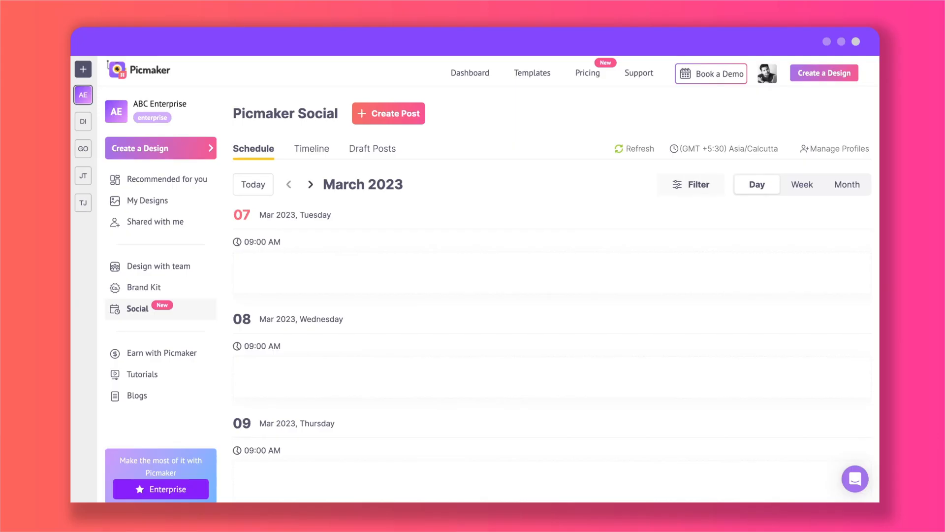
# Show the connectable social profiles and start adding a Facebook Page
pyautogui.click(825, 145)
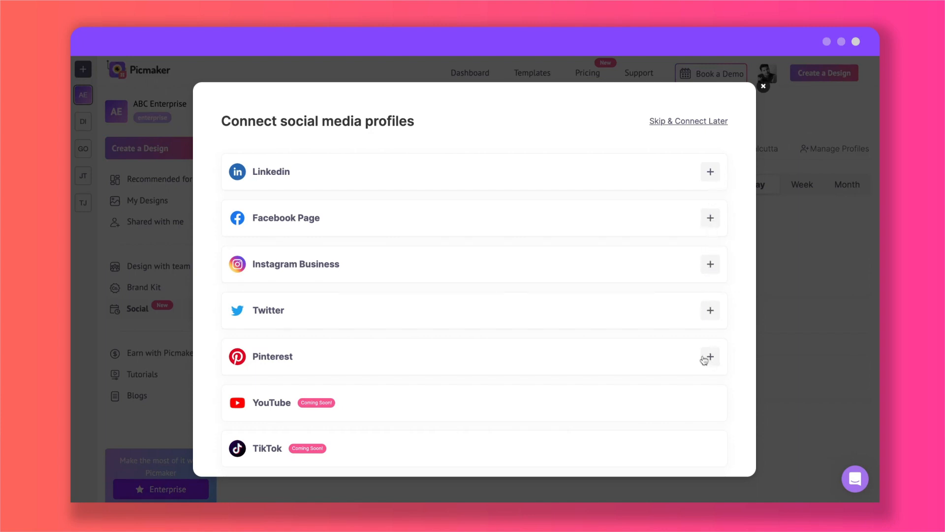
pyautogui.click(710, 220)
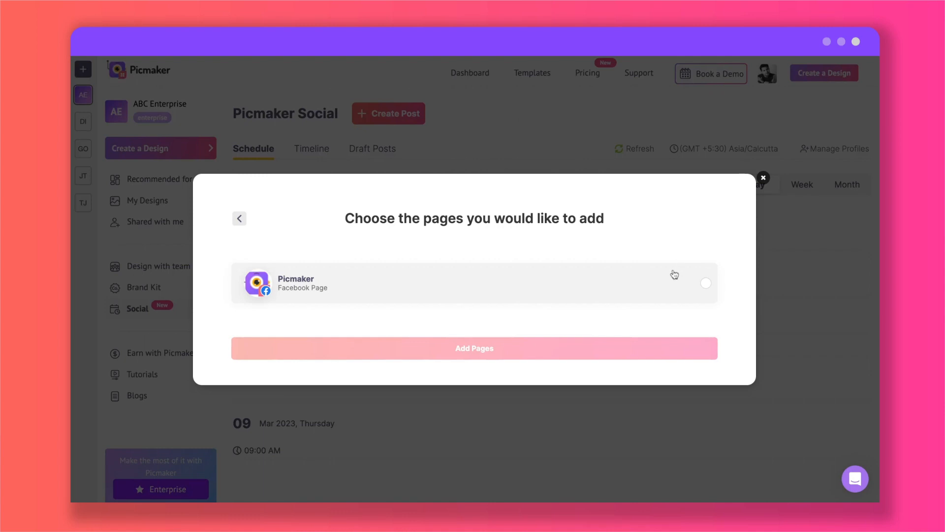
# Select the Picmaker Facebook Page and add it to the scheduler
pyautogui.click(674, 286)
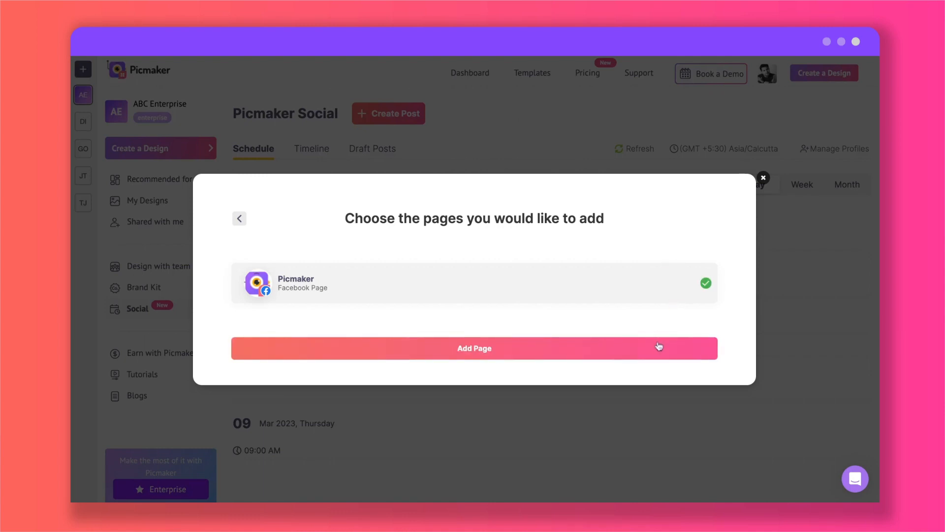
pyautogui.click(659, 346)
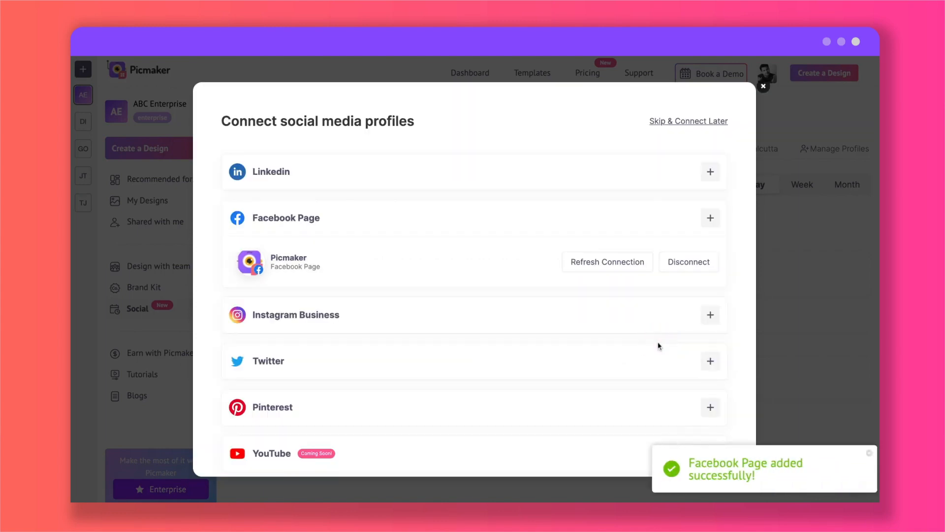